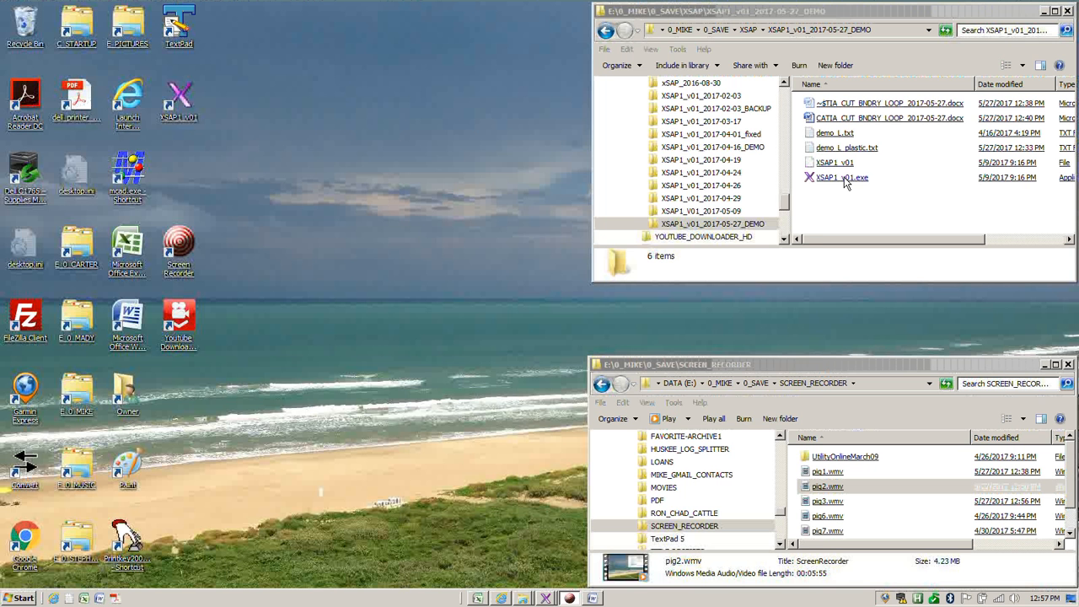
Launch XSAP1_v01.exe and display the ZSkin shape among the section shapes available for creation
double_click(843, 179)
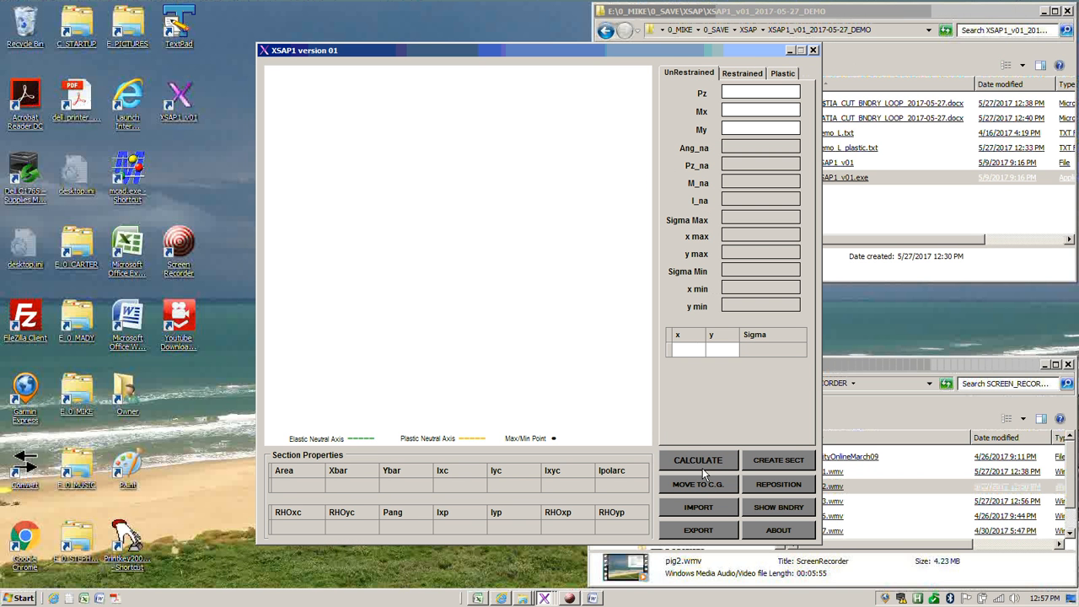
left_click(765, 462)
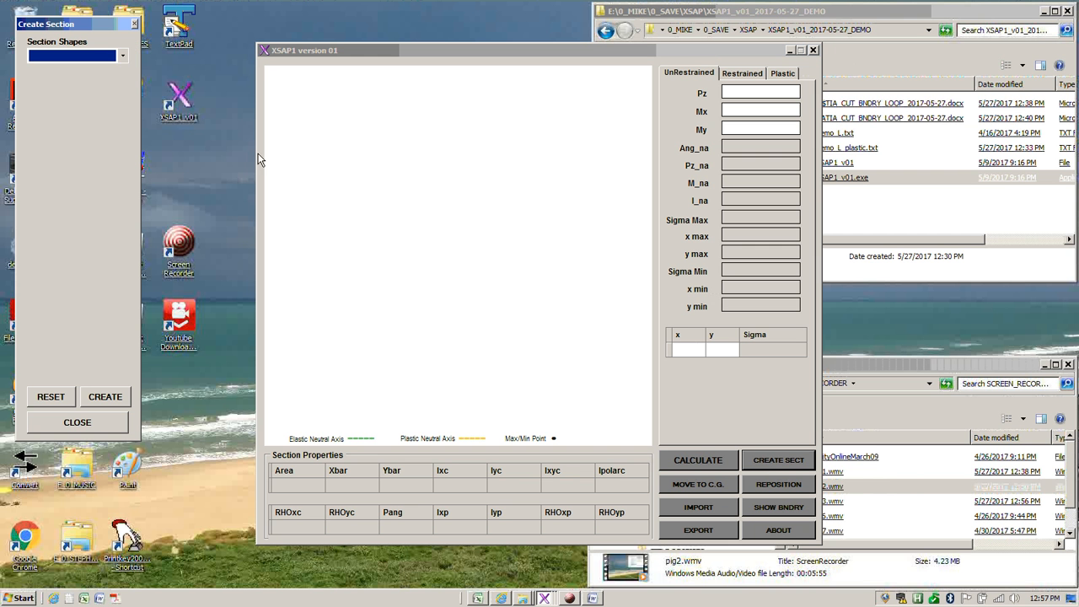
left_click(124, 57)
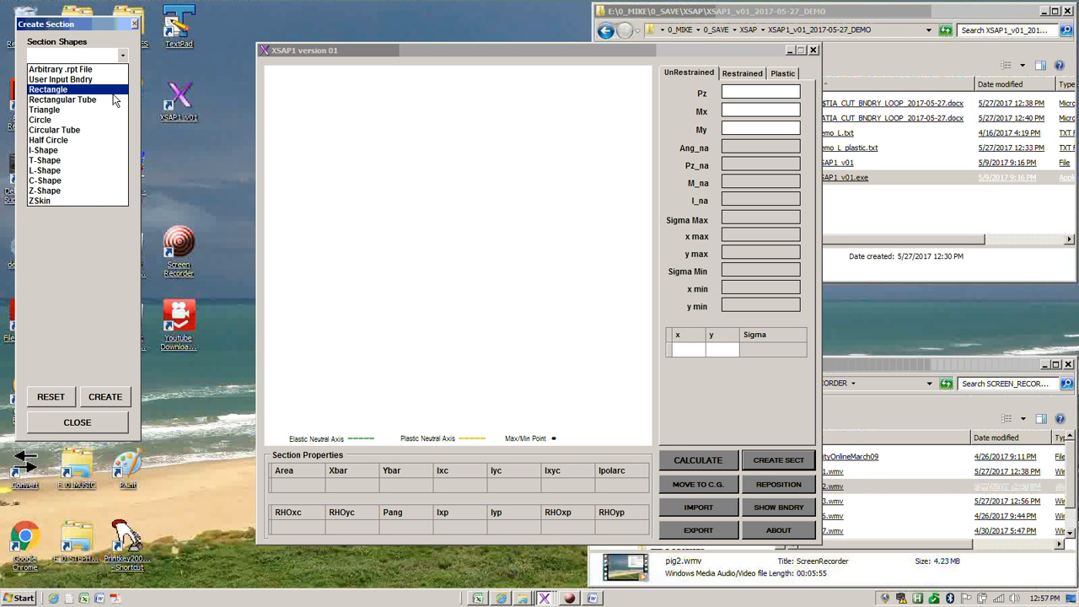
left_click(94, 202)
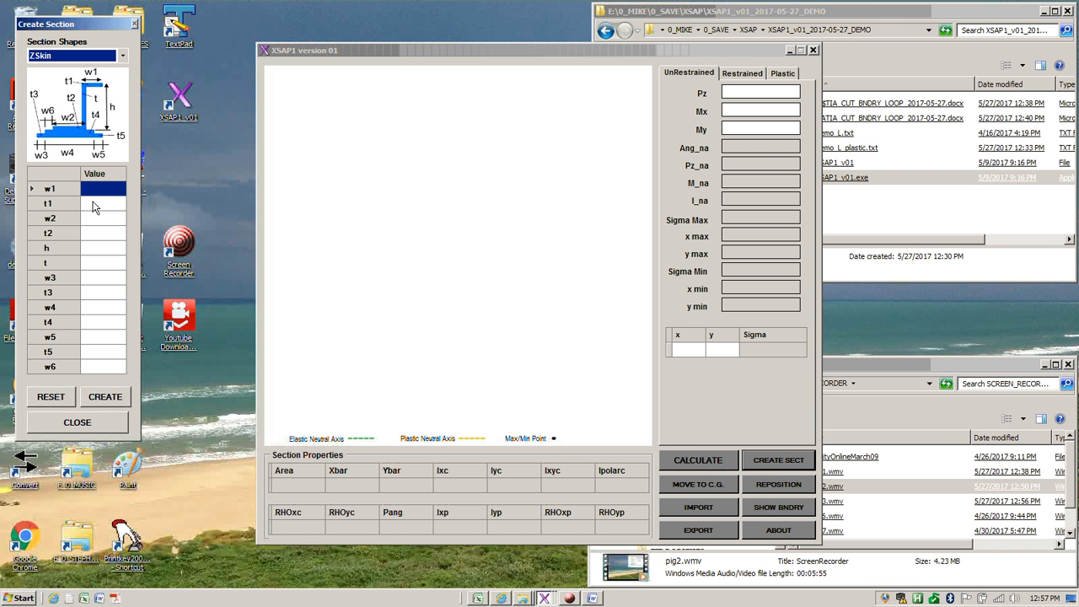
Choose the L-Shape section and set its dimensions to w 1.5, t1 .2, t .15 and h 1
left_click(122, 56)
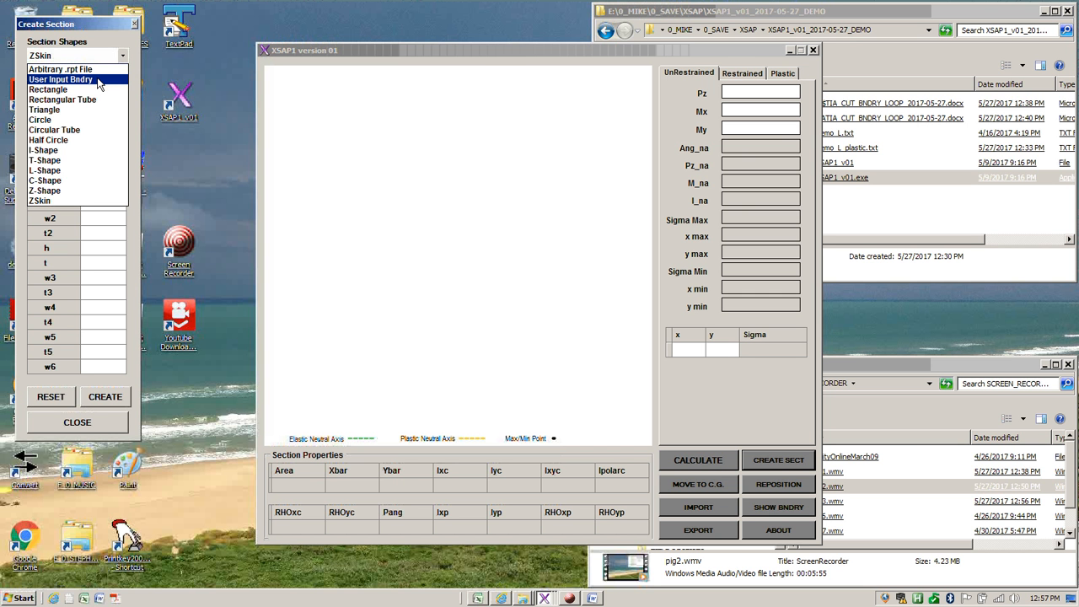
left_click(87, 172)
left_click(100, 190)
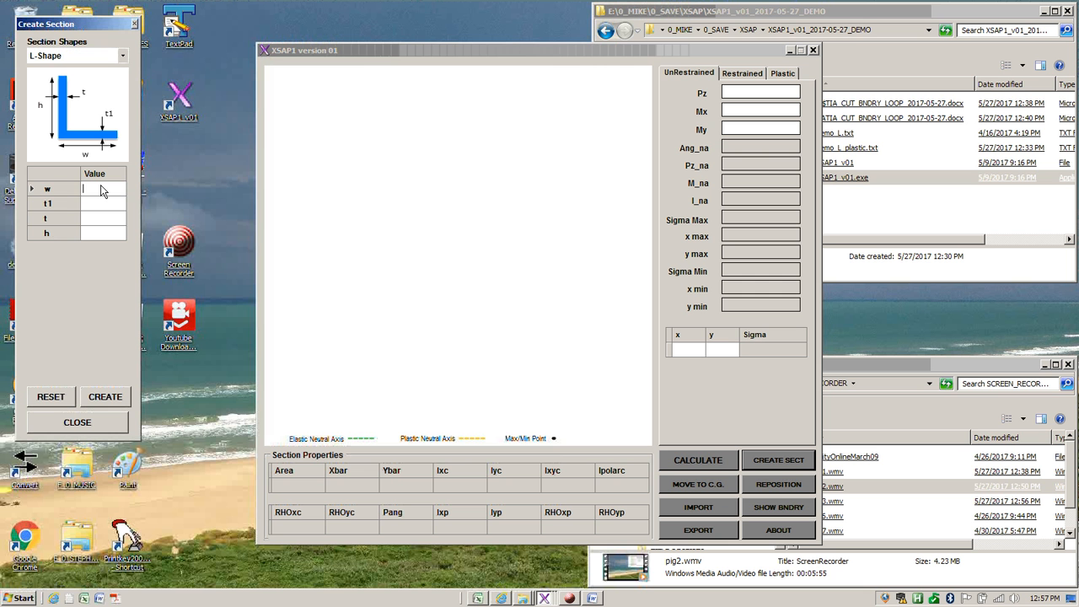
type("1.5")
key("Return")
type(".2")
key("Return")
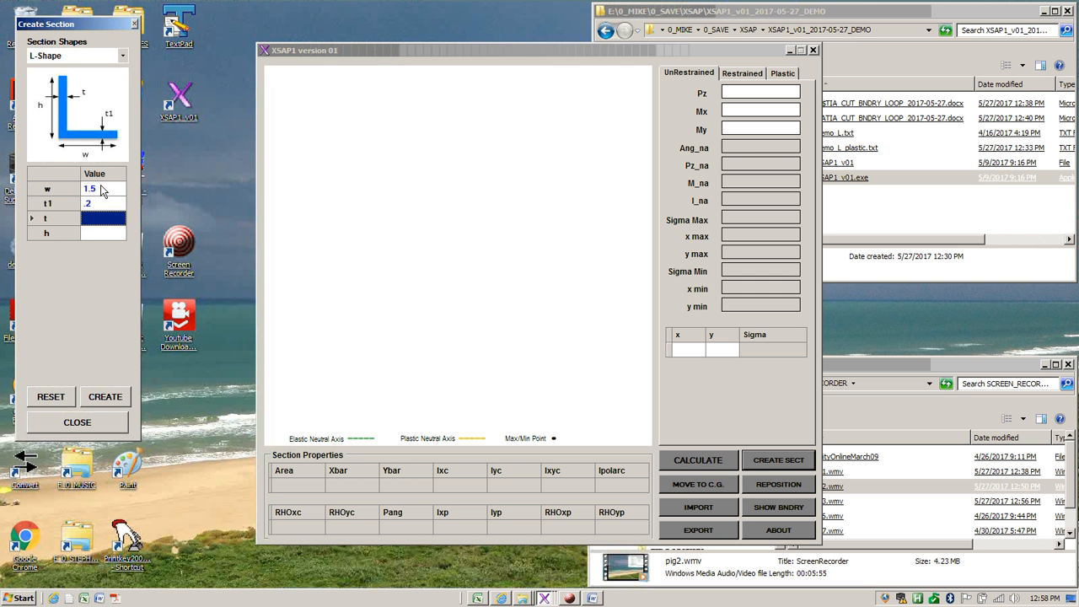
type(".15")
key("Return")
type("1")
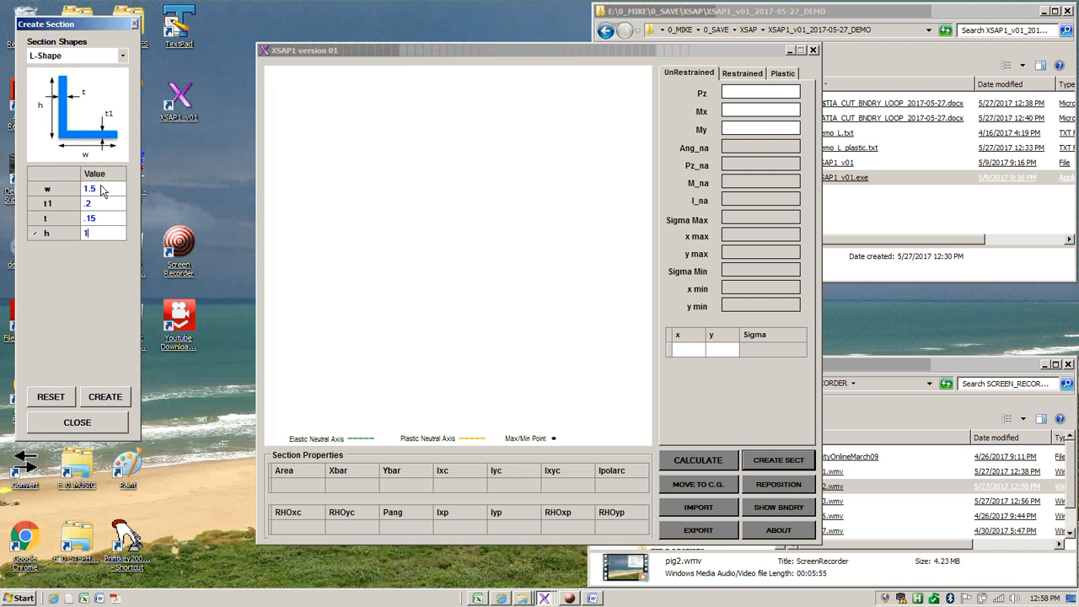
Create the L-shaped section and move it to its centre of gravity
left_click(106, 397)
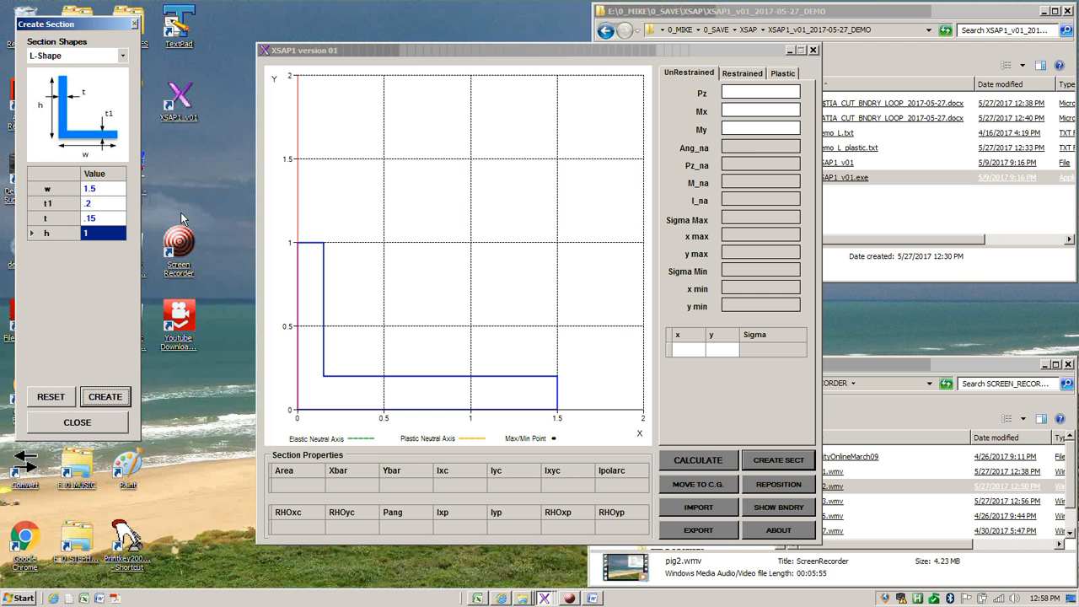
left_click(134, 24)
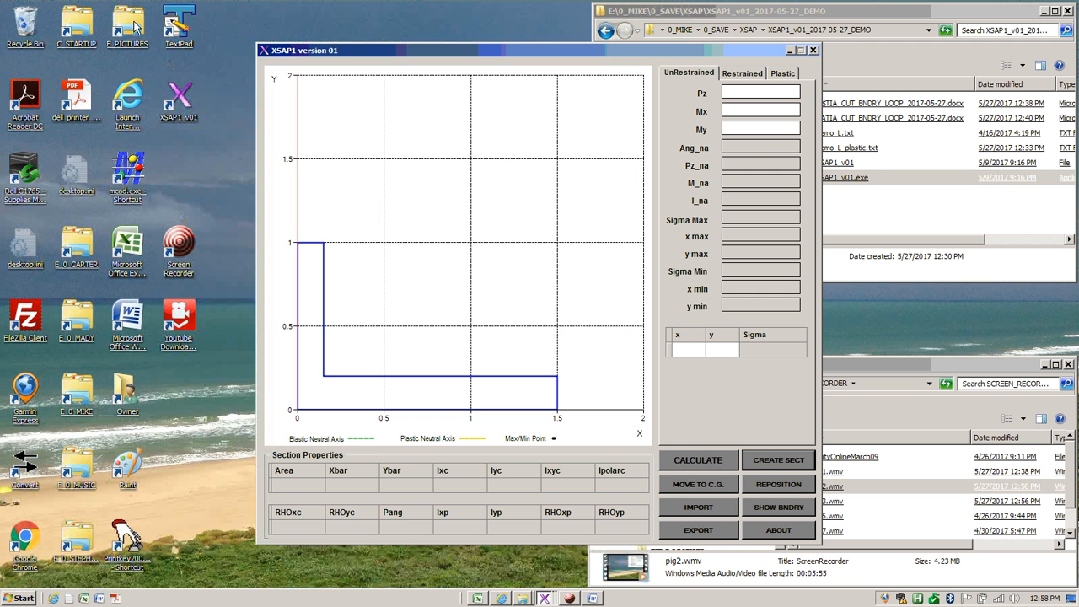
left_click(712, 483)
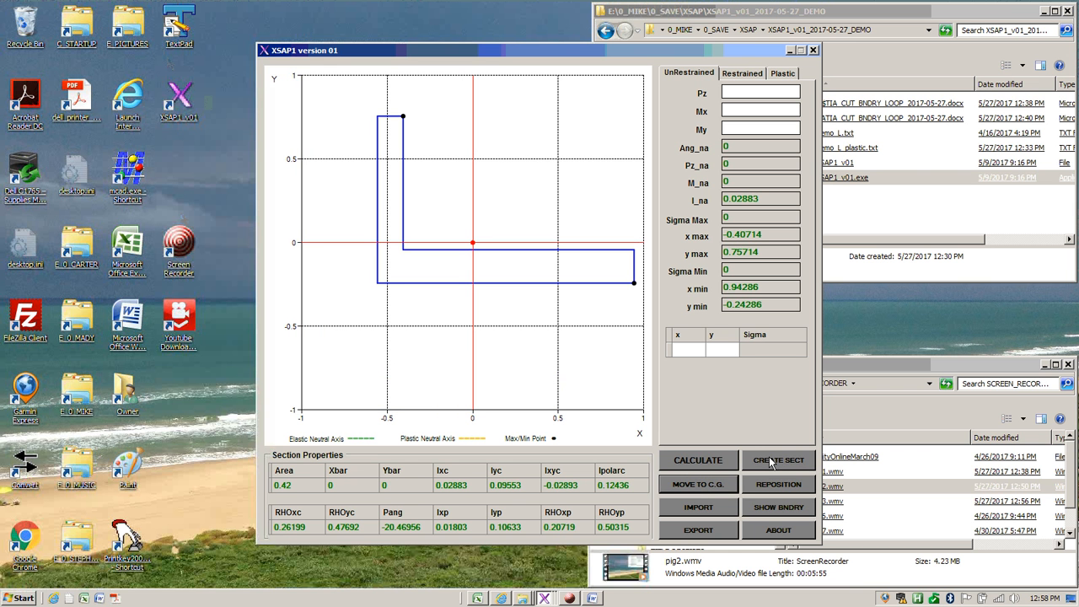
Rotate the L-shaped section by 10 degrees
left_click(756, 485)
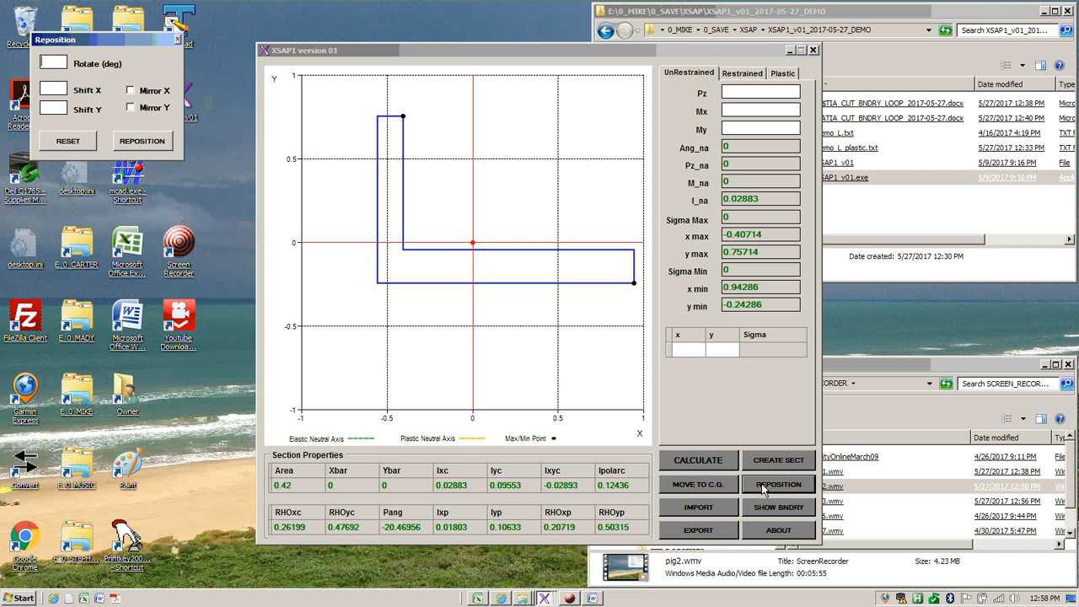
left_click(59, 66)
type("10")
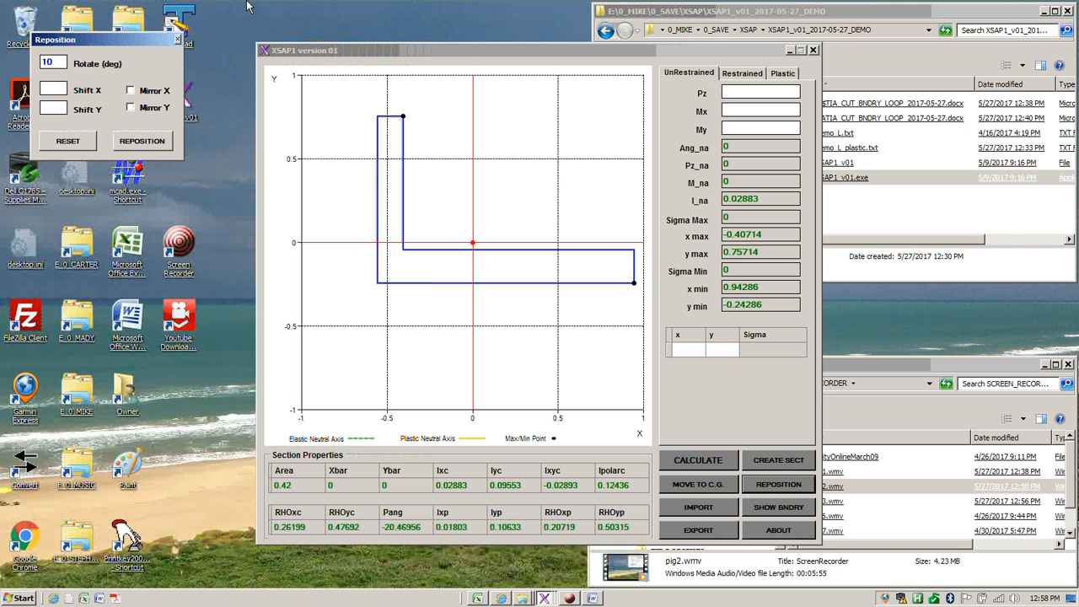
left_click(159, 143)
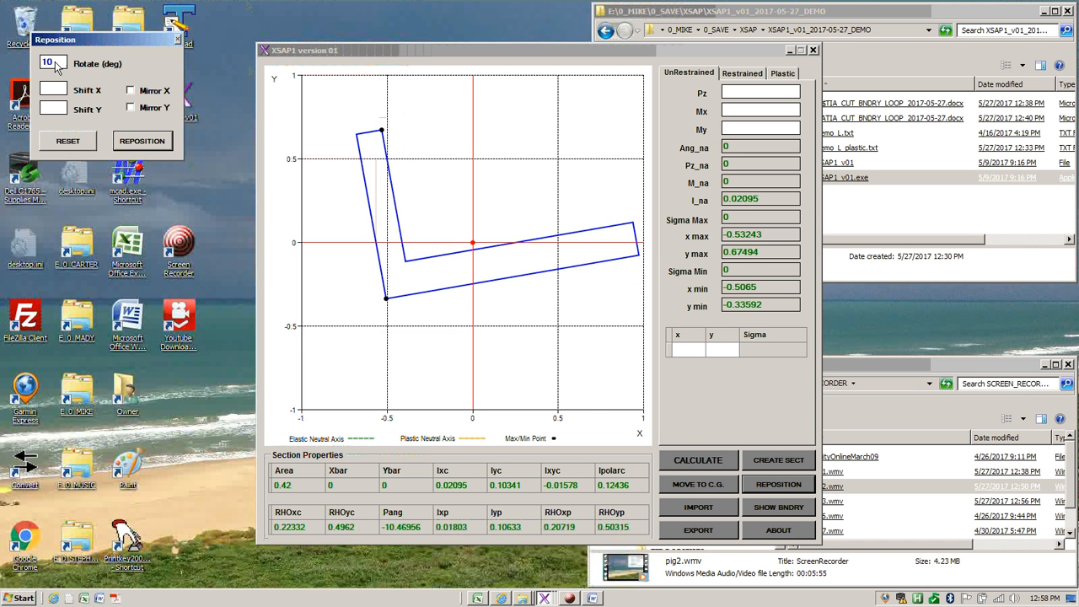
Reposition the section with a rotation of -10 degrees and close the reposition dialog
left_click_drag(56, 62, 37, 63)
type("-10")
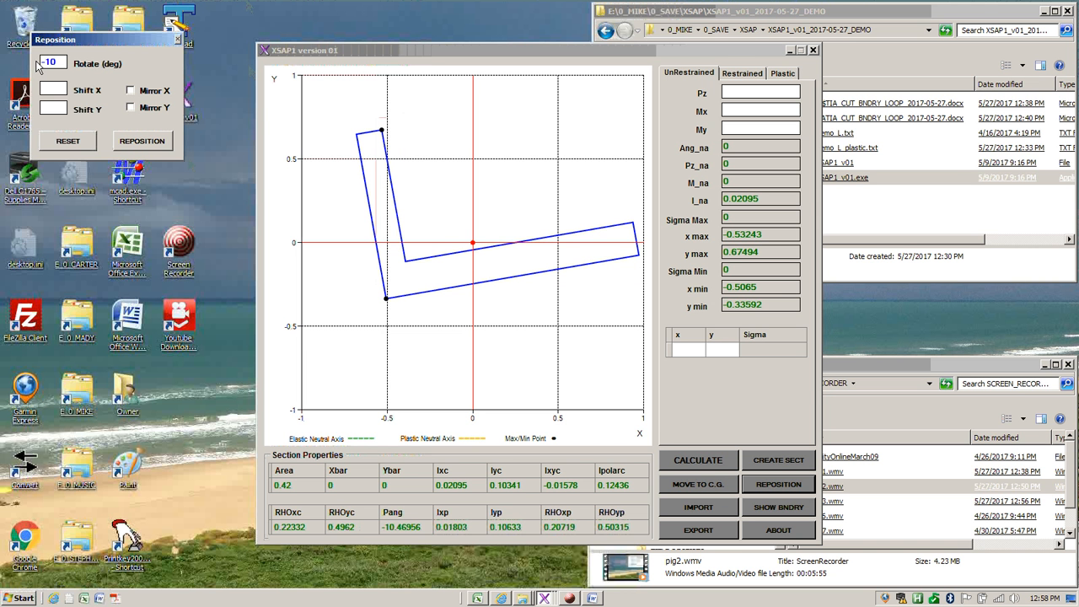
left_click(139, 148)
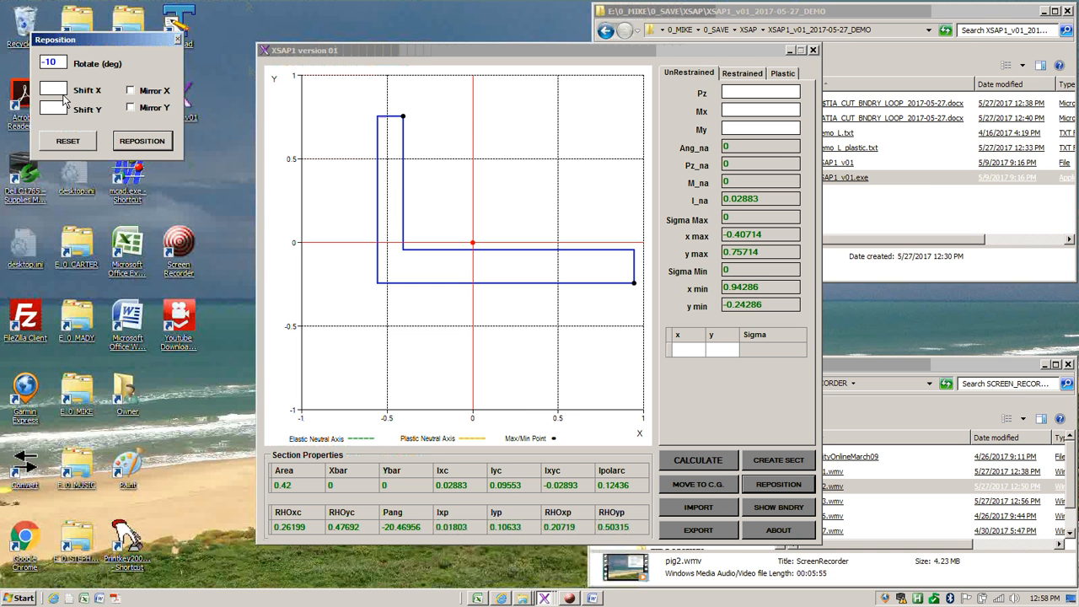
left_click(178, 41)
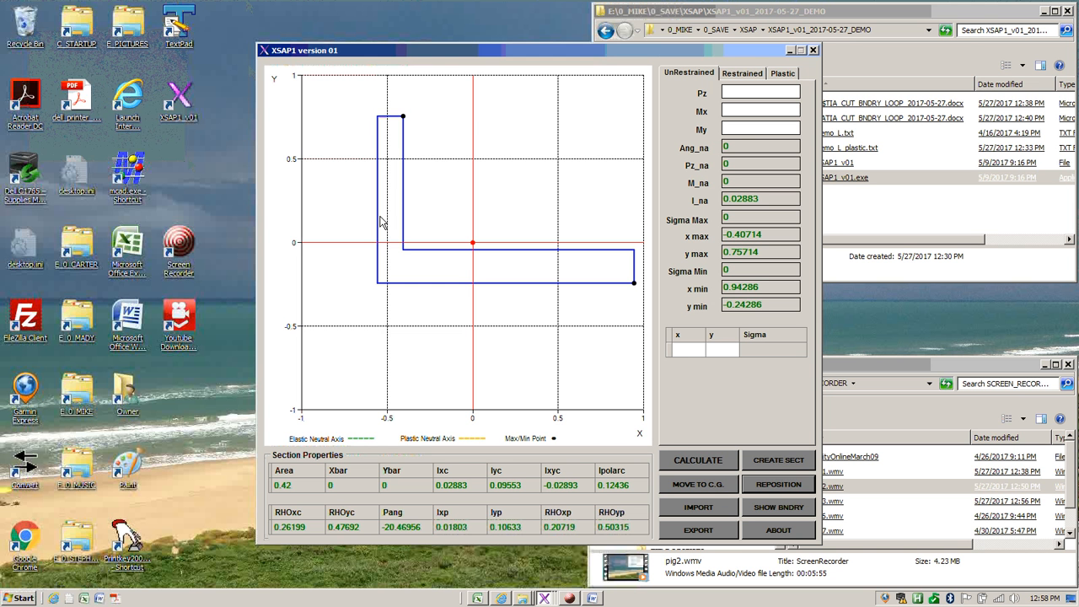
Calculate the unrestrained stresses for loads of Pz 10, Mx 3000 and My 10
left_click(744, 97)
type("10")
key("Tab")
type("3000")
key("Tab")
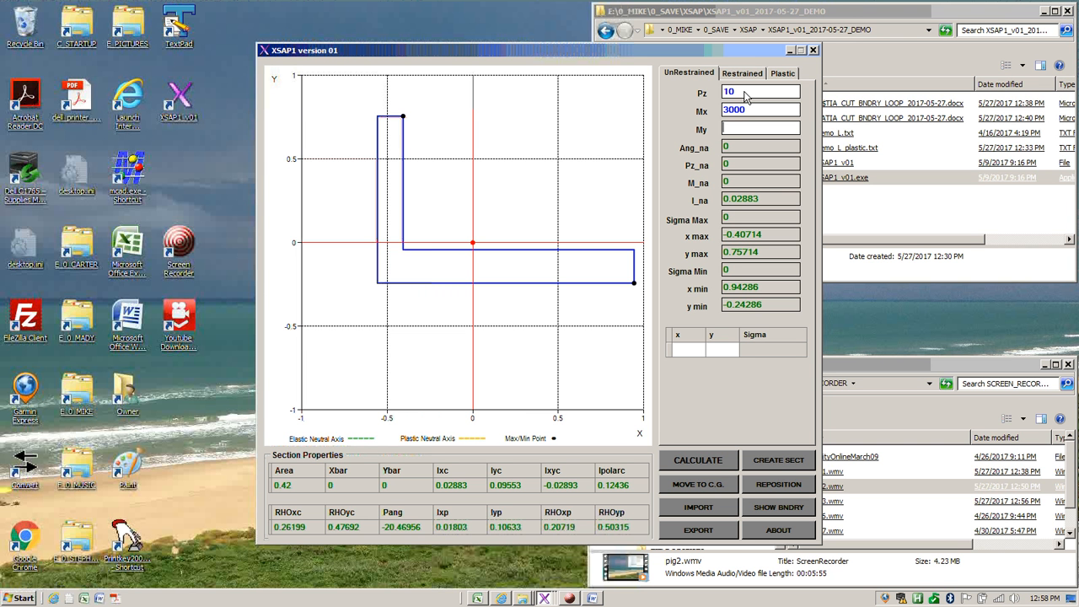
type("10")
left_click(717, 462)
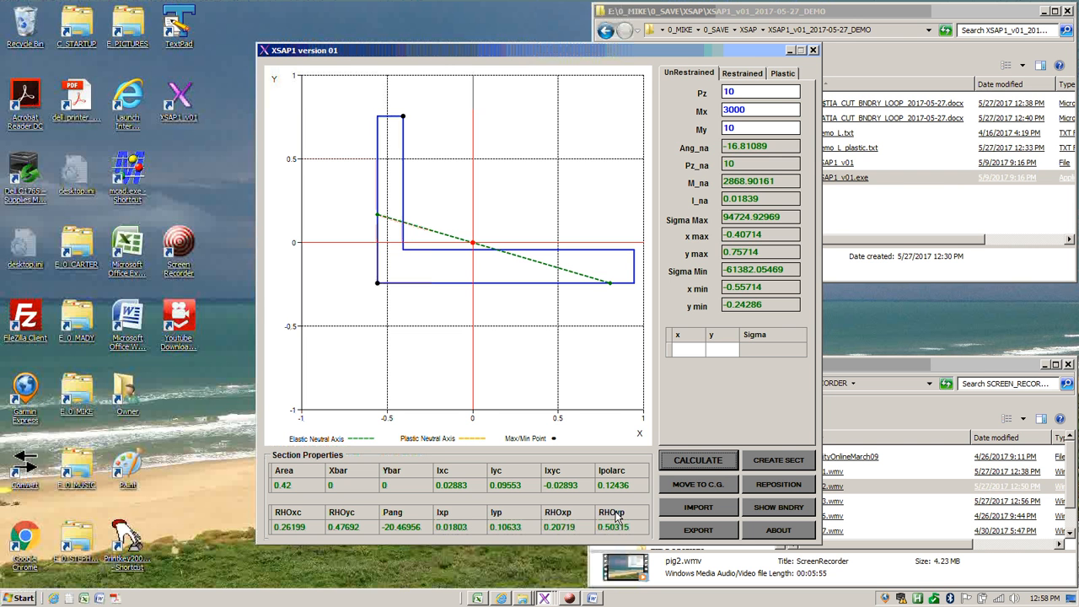
Calculate the restrained stresses with Ang_na 0, Pz_na 10 and M_na 3000
left_click(750, 74)
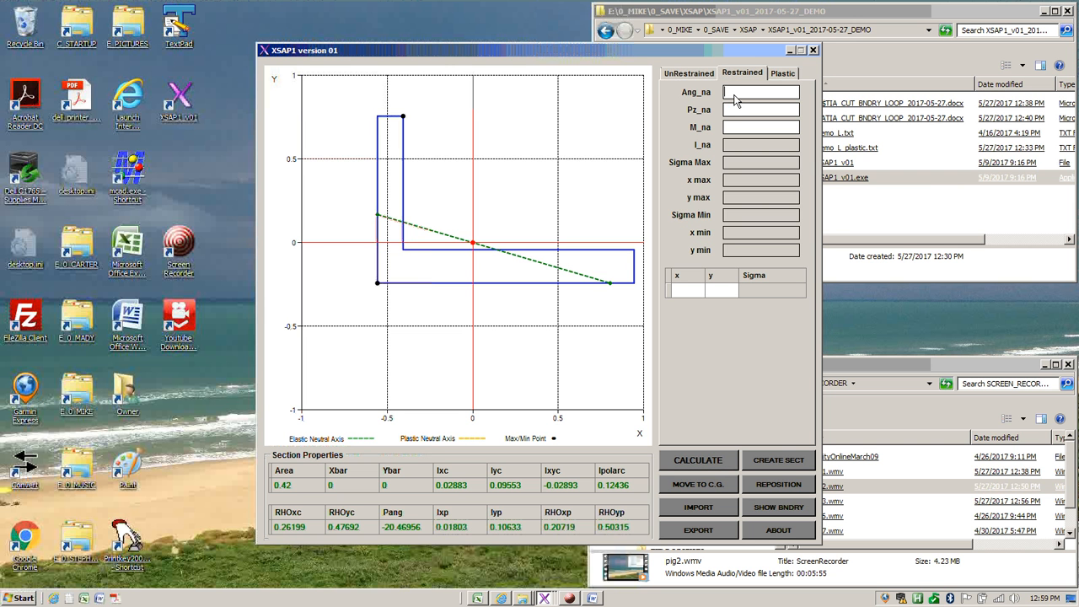
type("0")
key("Tab")
type("10")
key("Tab")
type("3000")
key("Return")
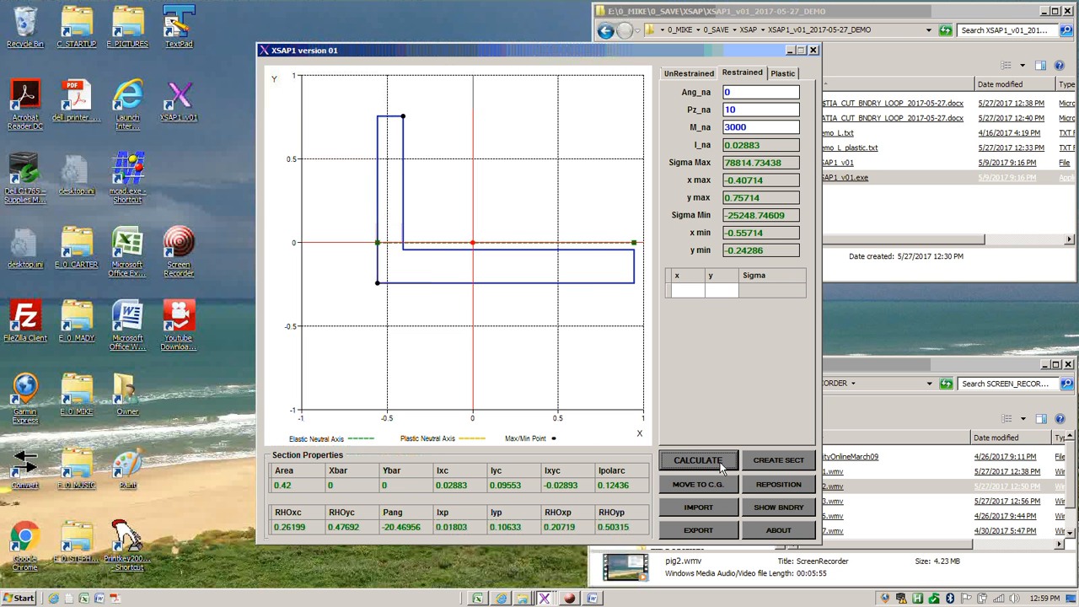
Recalculate the restrained stresses for neutral axis angles of 45 and 90 degrees
double_click(726, 93)
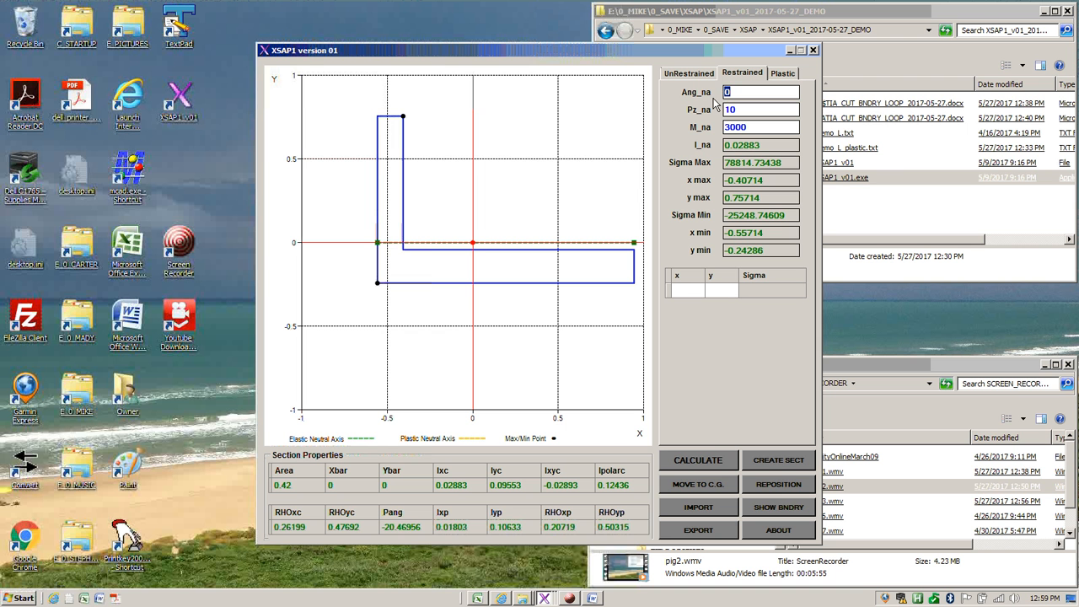
type("45")
left_click(705, 460)
double_click(742, 94)
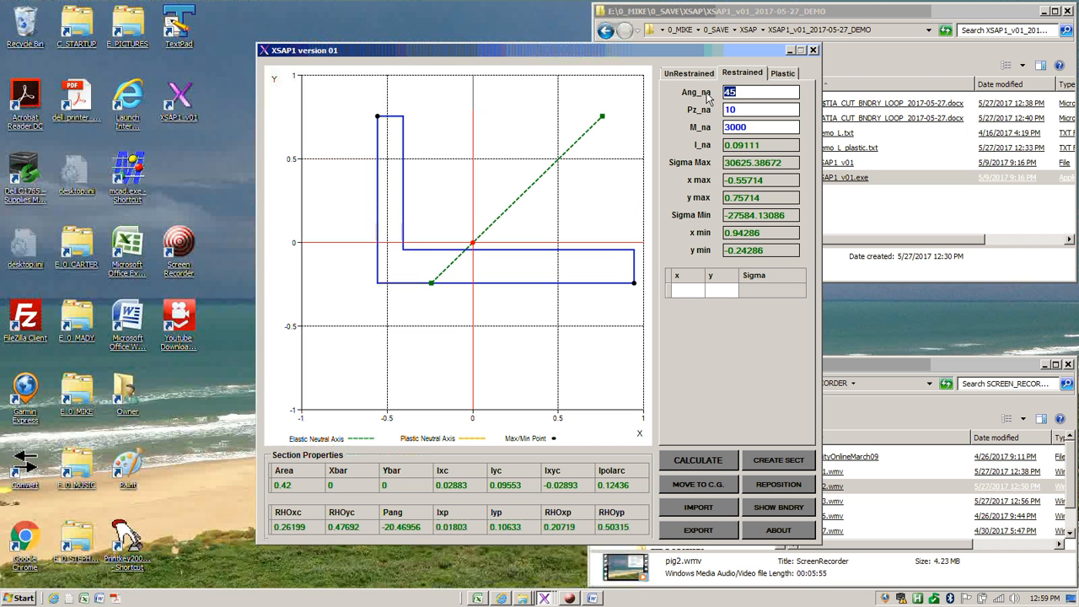
type("90")
left_click(706, 463)
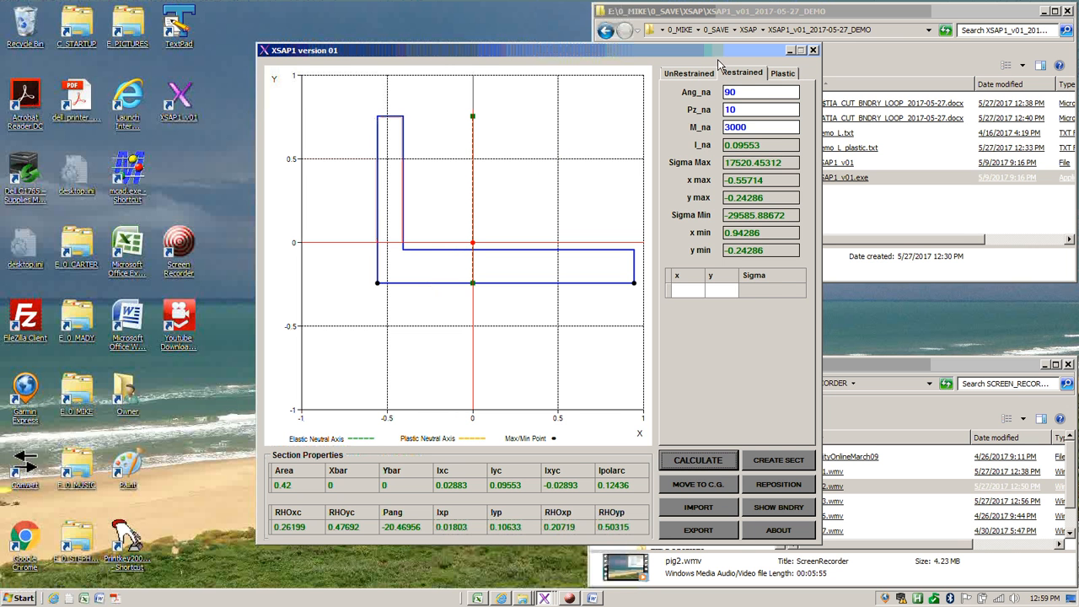
Recalculate the unrestrained load case and open the plastic analysis inputs
left_click(691, 75)
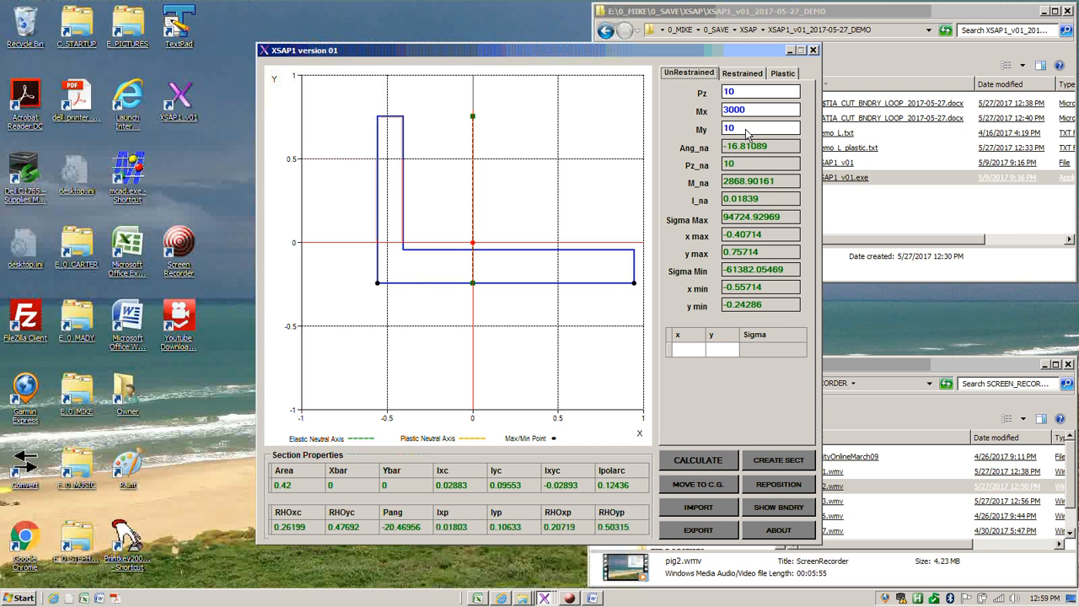
left_click(725, 466)
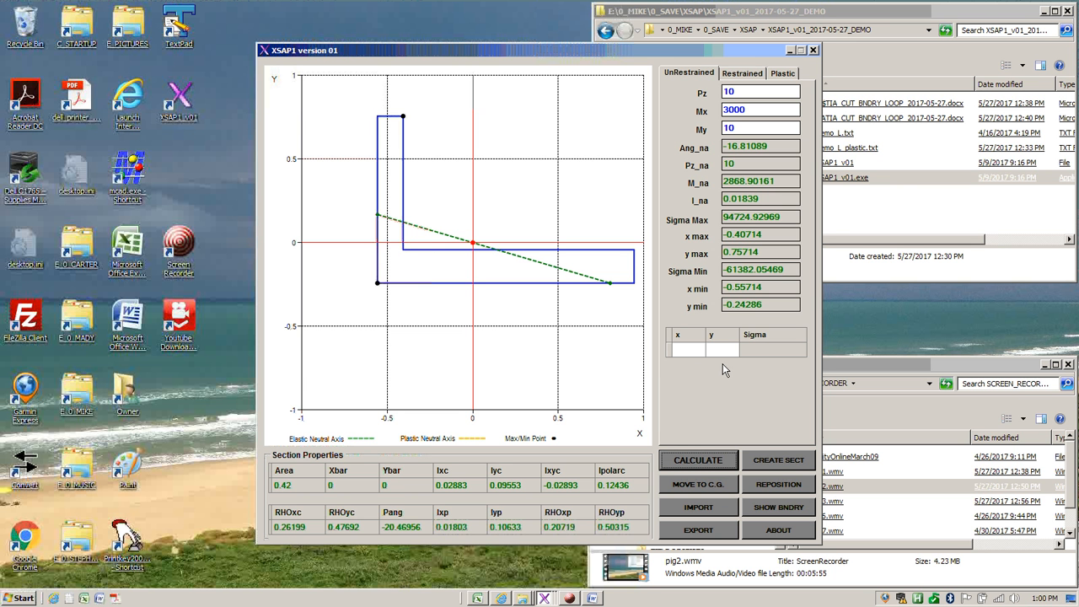
left_click(782, 72)
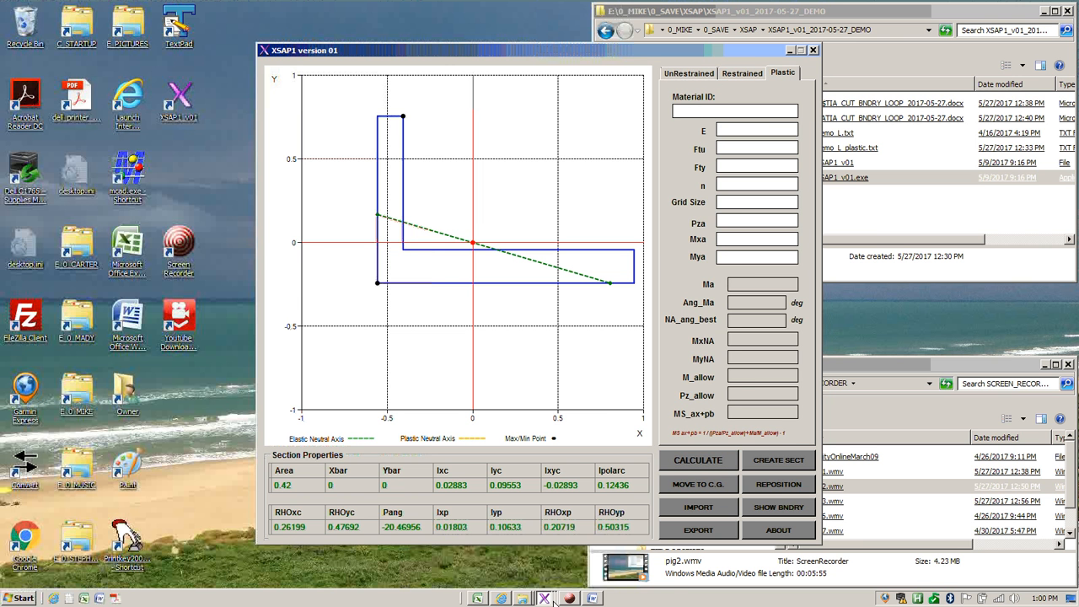
left_click(788, 51)
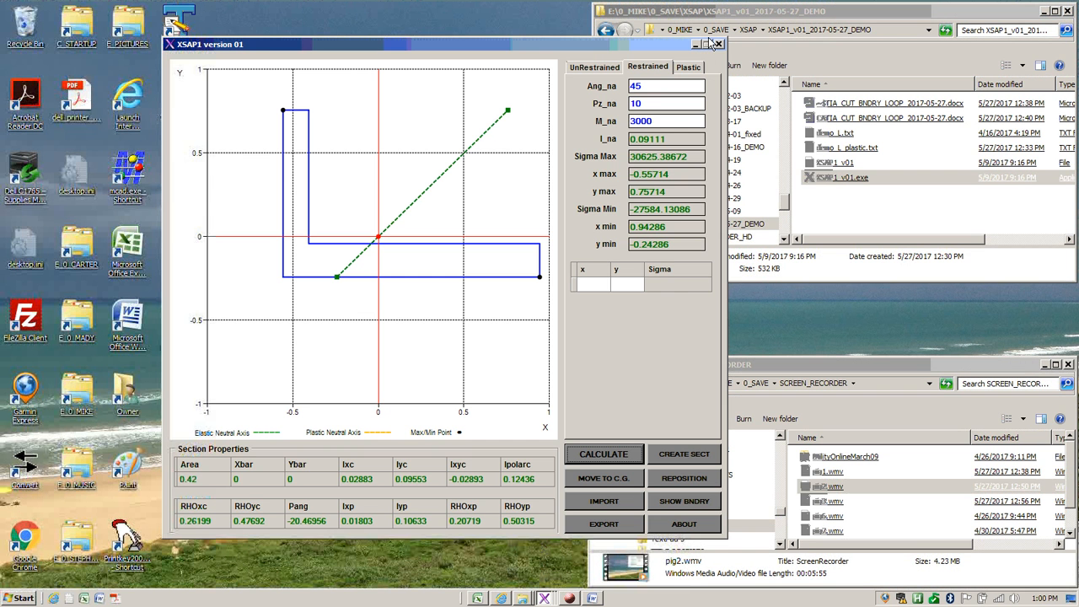
left_click(695, 48)
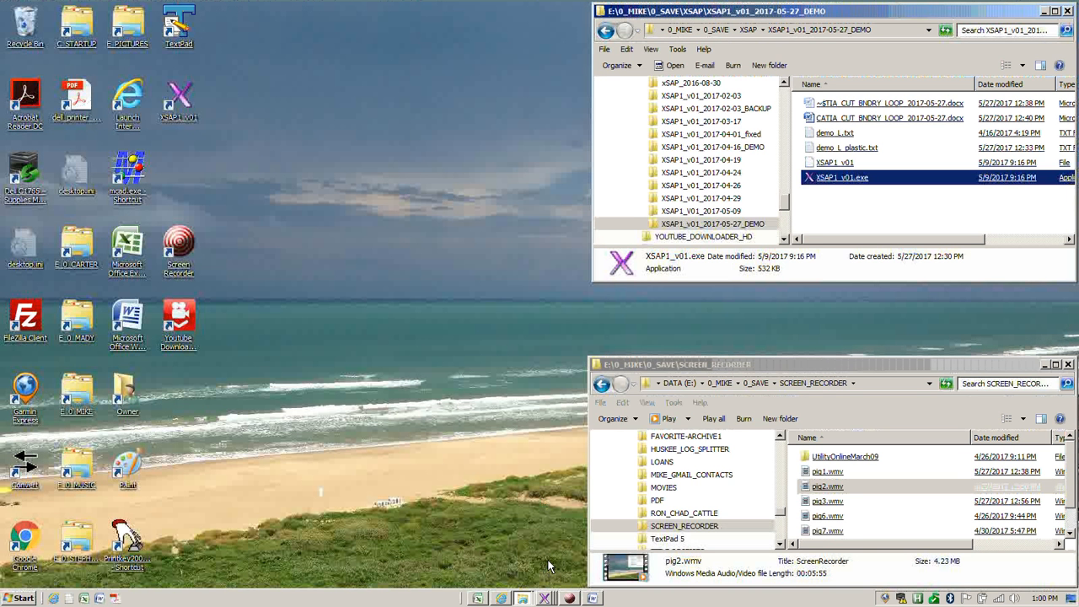
left_click(545, 597)
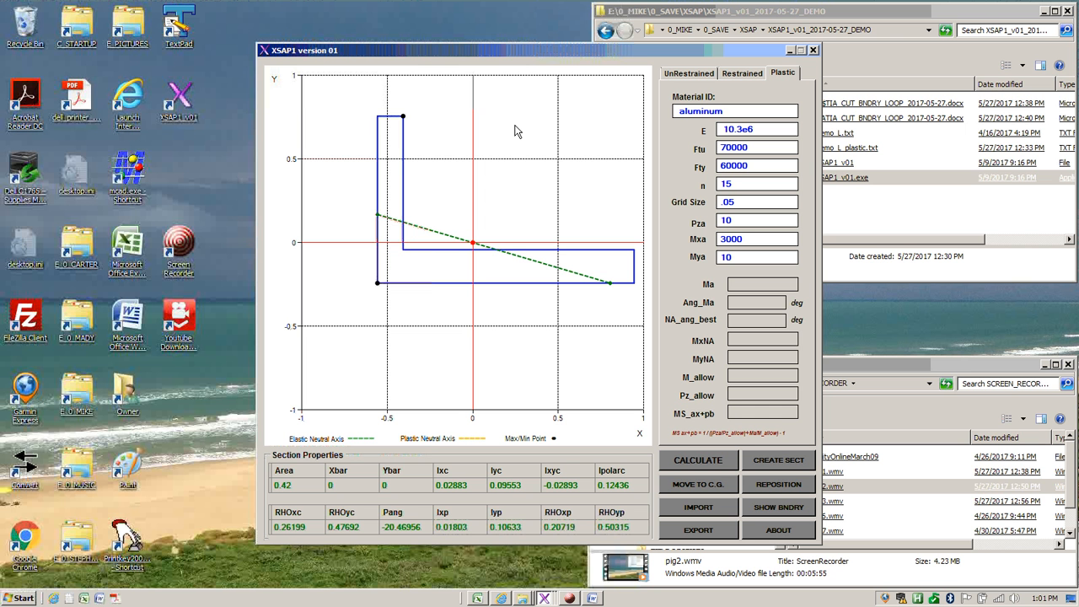
Run the plastic calculation for the aluminum section, and recalculate it with the grid size refined to .025
left_click(698, 461)
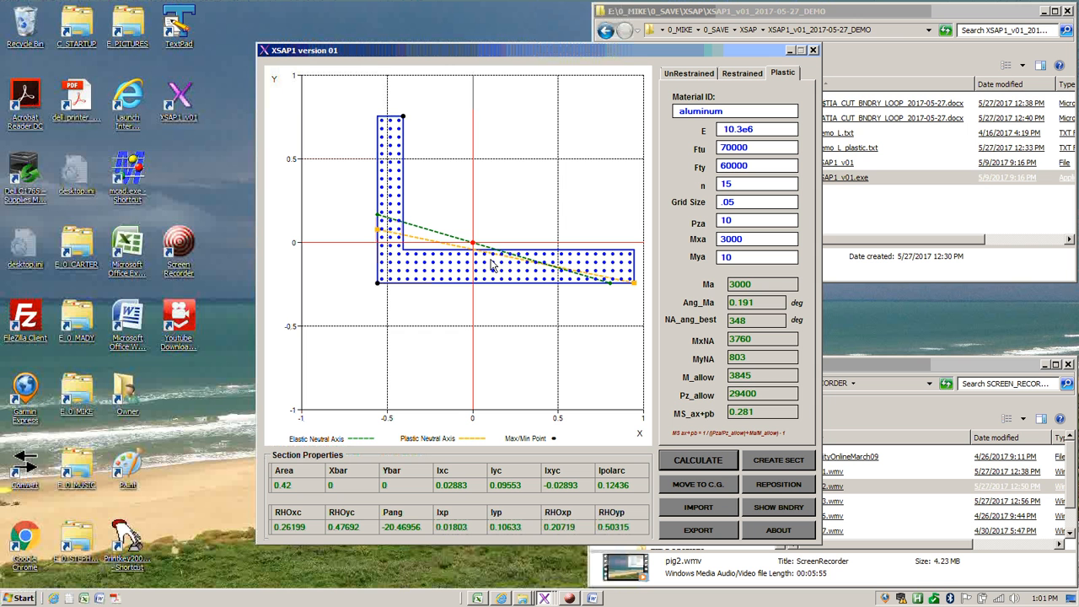
left_click(743, 206)
key("BackSpace")
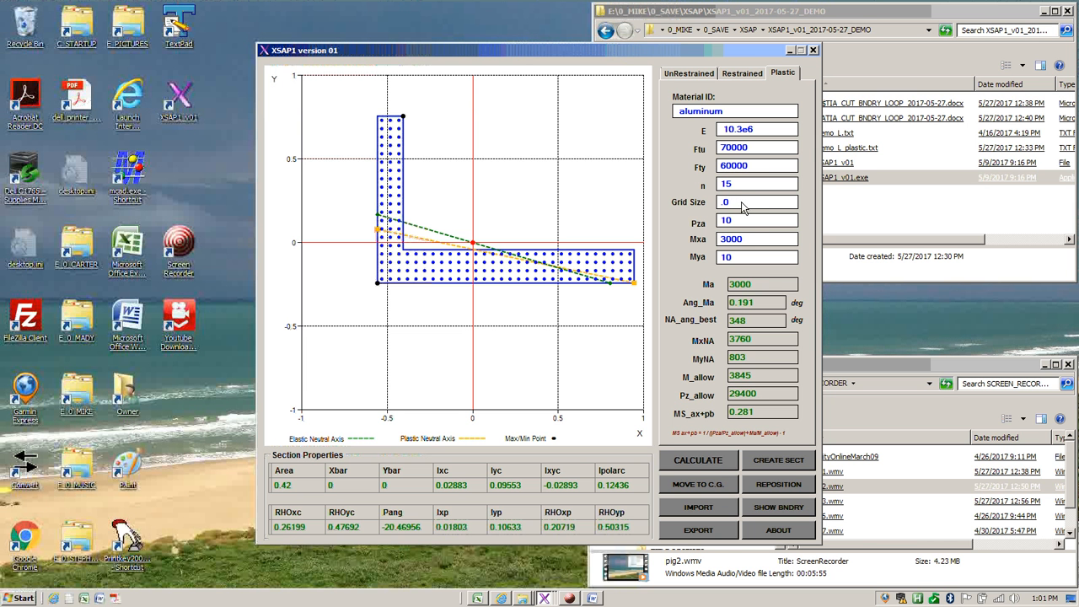
type("25")
left_click(698, 463)
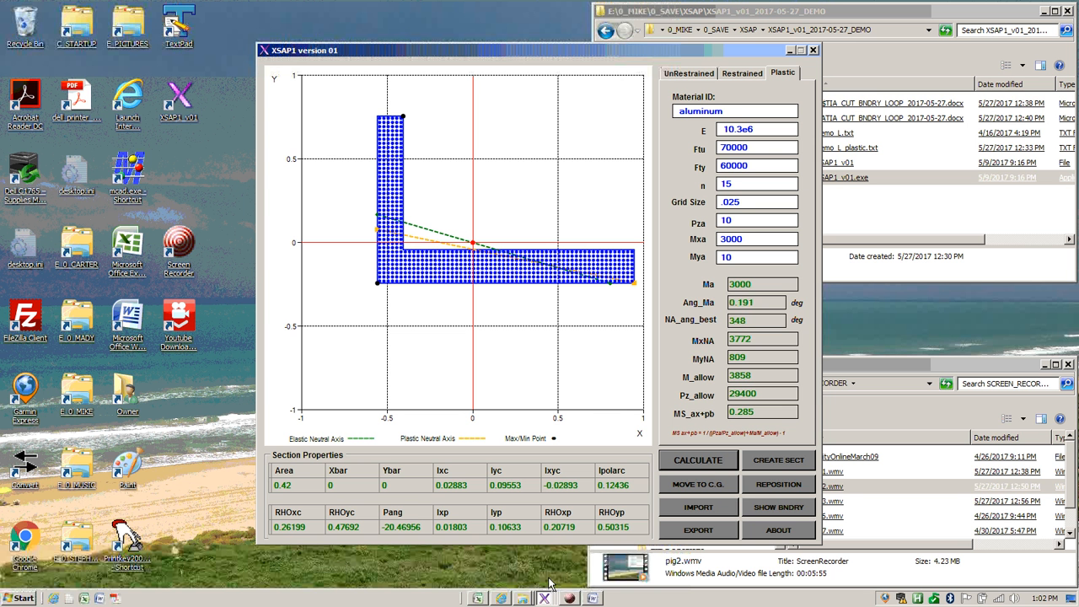
Switch to the CATIA_CUT_BNDRY_LOOP_2017-05-27.docx document in Word to review the boundary loop instructions, and return to XSAP1
left_click(593, 598)
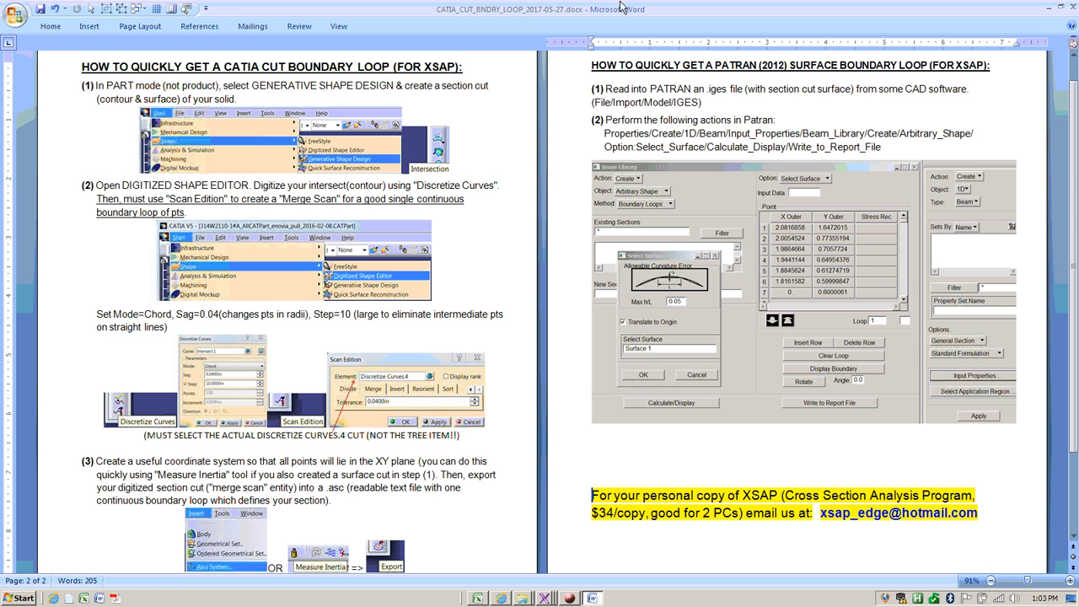
left_click(1048, 10)
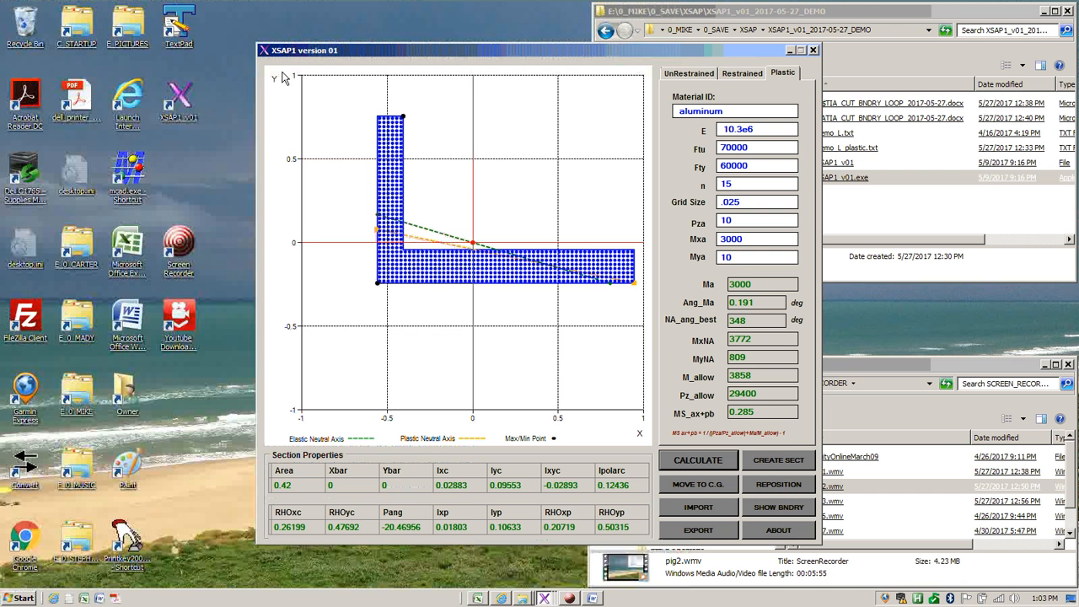